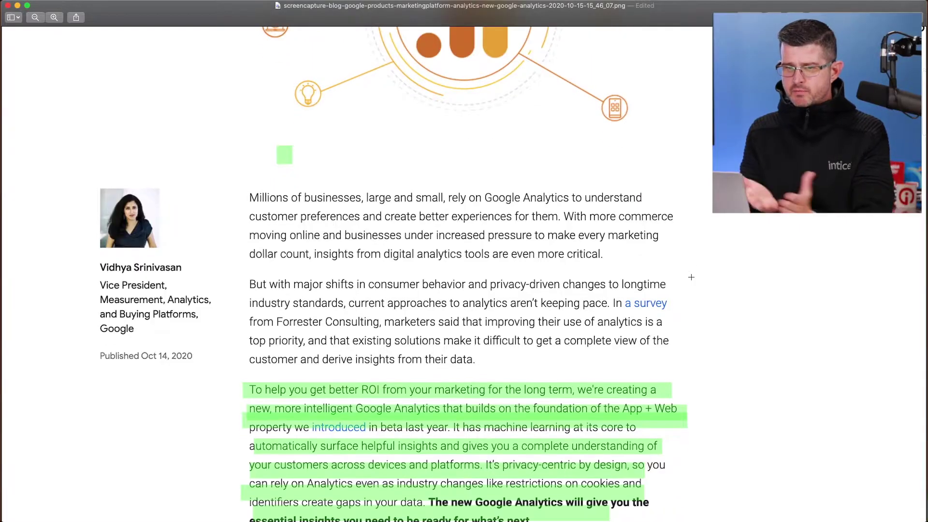
scroll(691, 277, "down", 5)
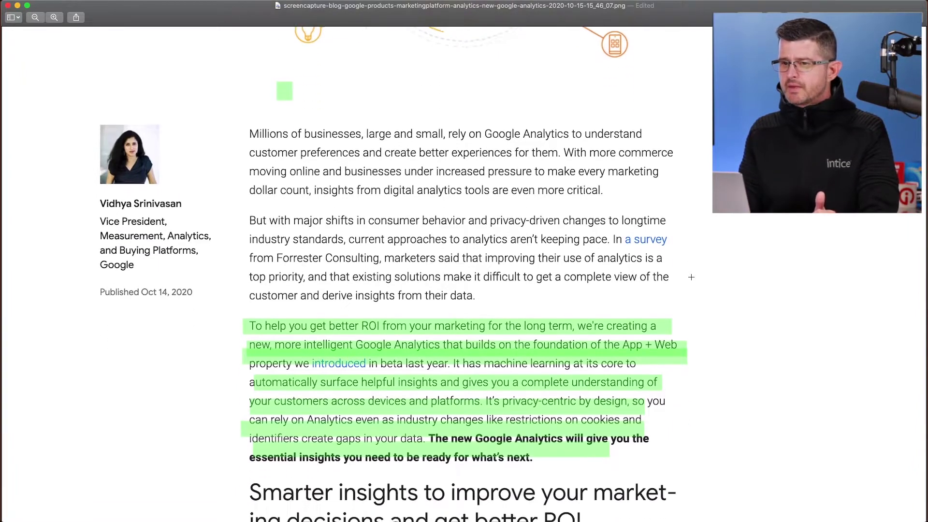
scroll(691, 277, "down", 1)
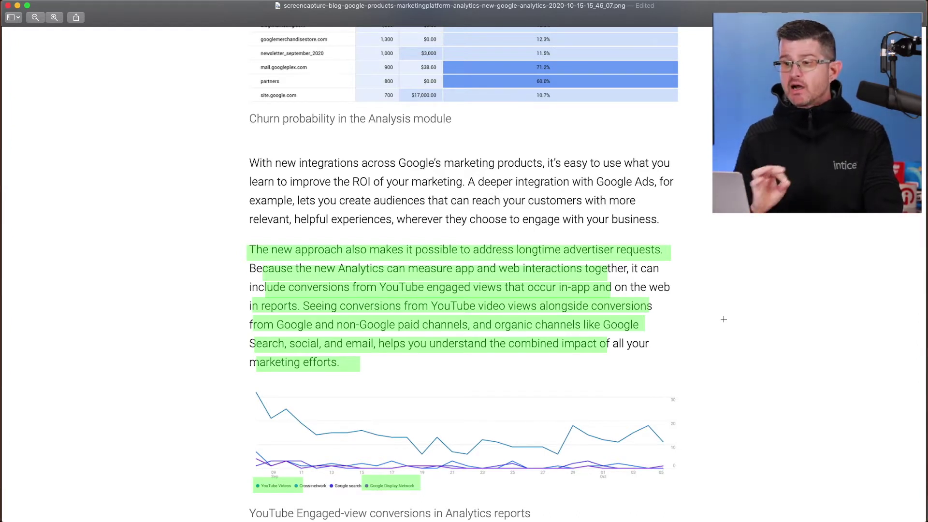
Scroll the Preview article past the highlighted passage to the Vistaprint paragraph and next heading.
scroll(724, 319, "down", 10)
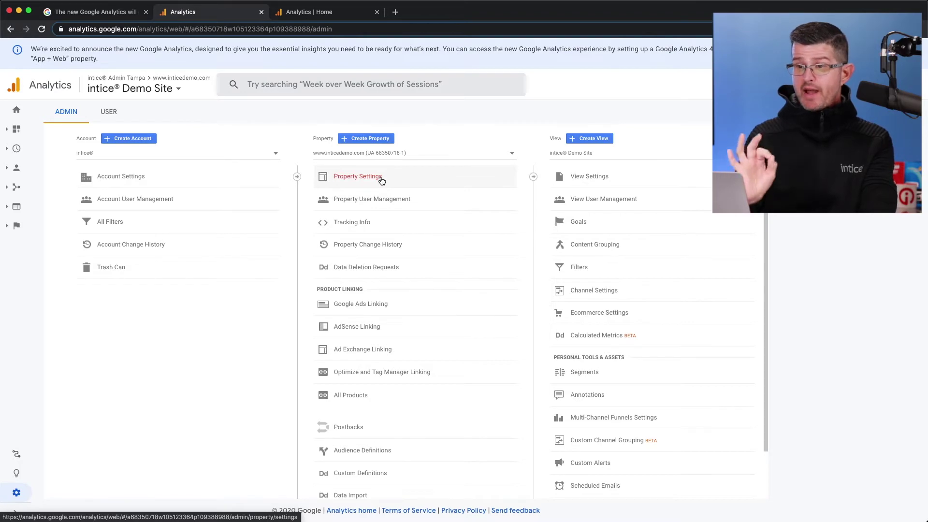
Start creating a new property from the Property column of the Admin page.
left_click(370, 139)
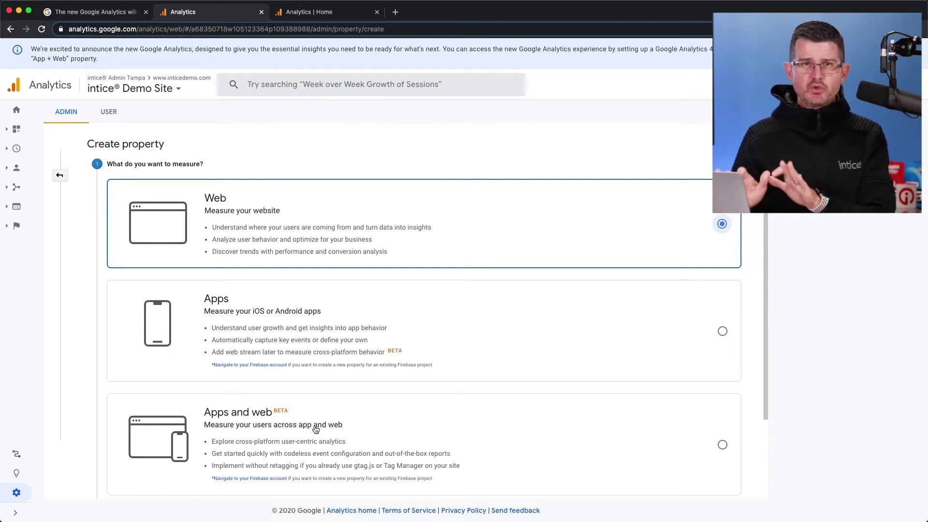
Choose Apps and web as what the new property will measure and continue.
left_click(315, 430)
scroll(316, 429, "down", 4)
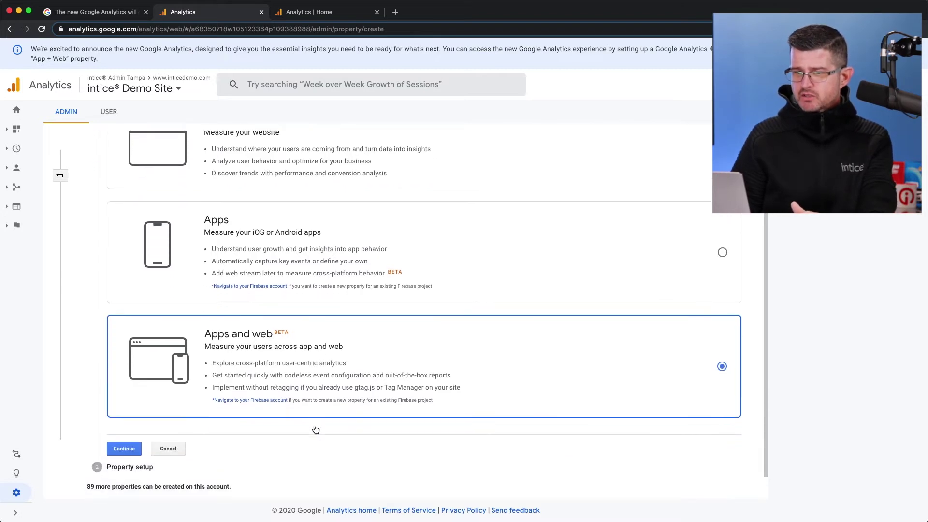
left_click(125, 426)
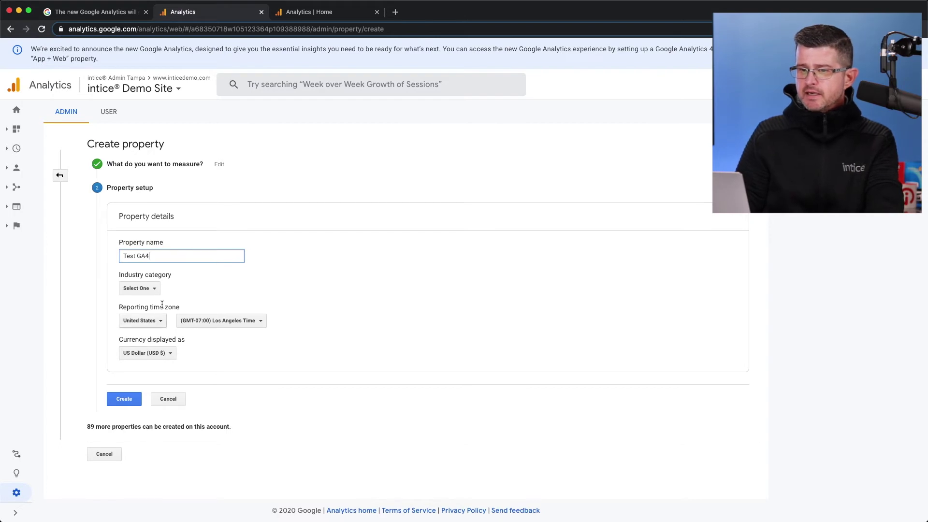
Set industry to Automotive and reporting time zone to New York Time, then create Test GA4.
left_click(147, 288)
left_click(144, 352)
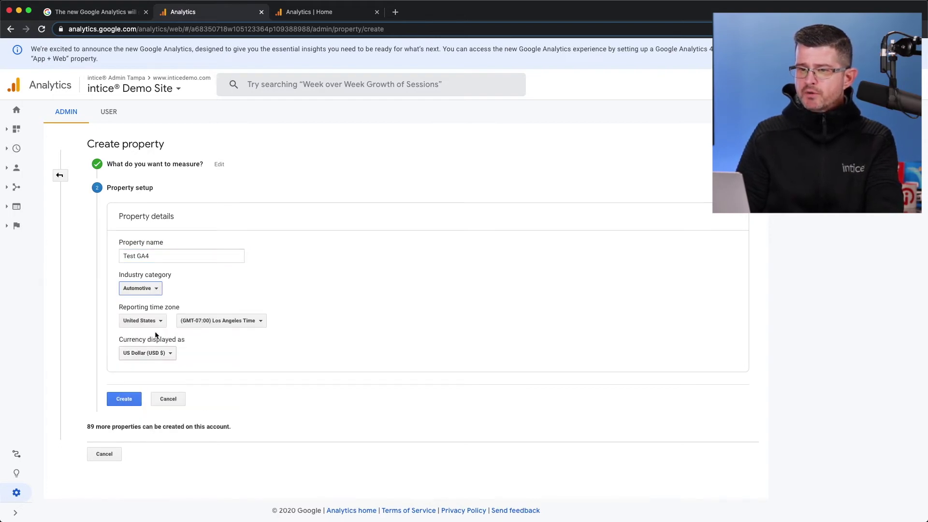
left_click(252, 324)
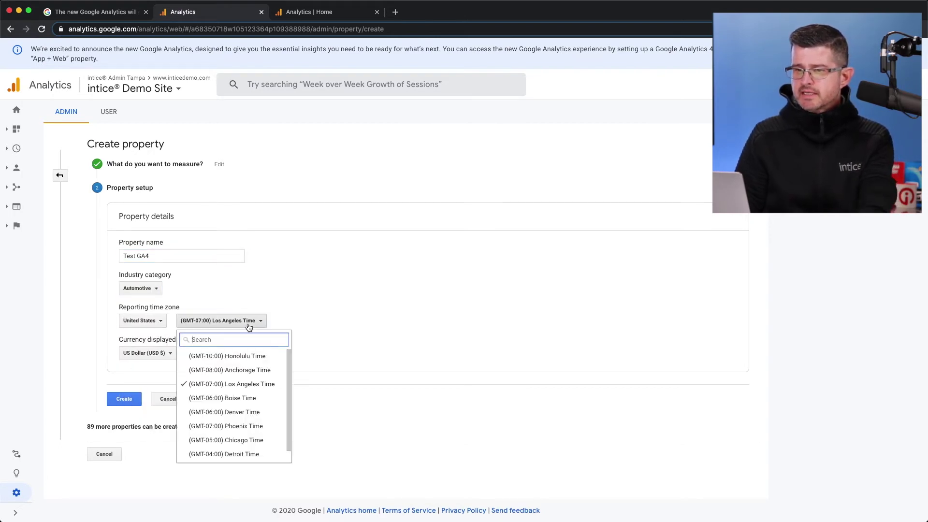
type("new")
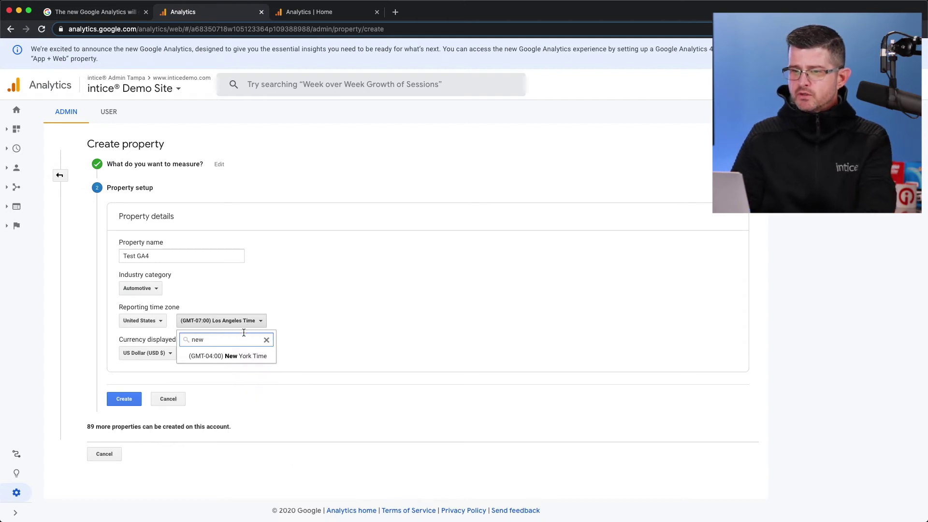
left_click(228, 356)
left_click(125, 400)
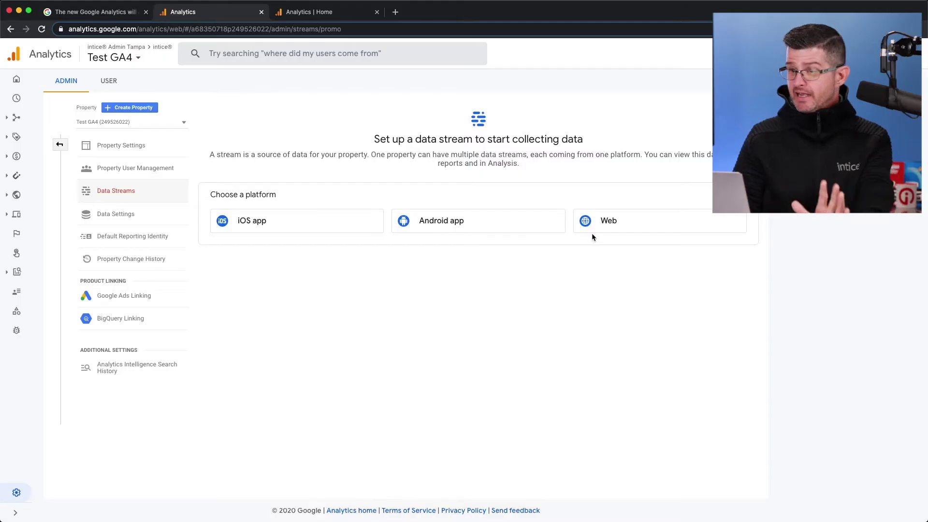
Open the Web data stream setup form for Test GA4.
left_click(593, 235)
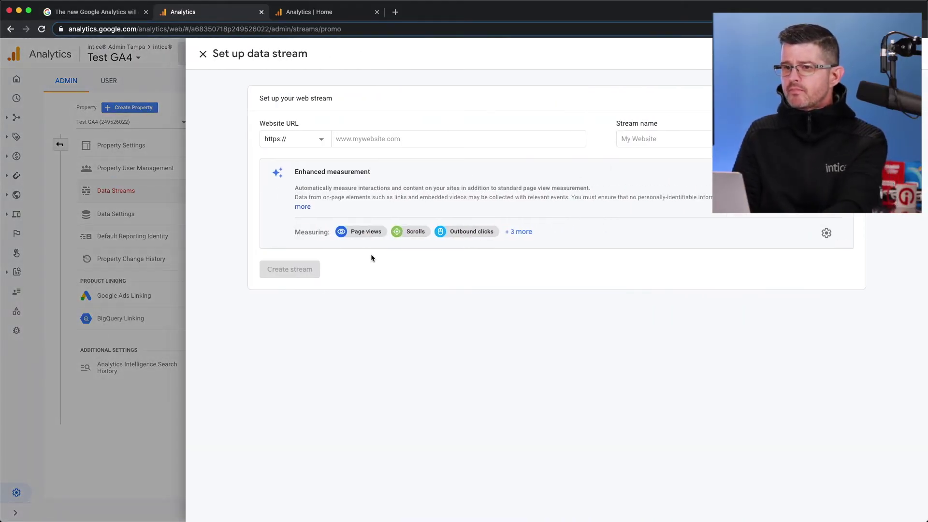
left_click(202, 56)
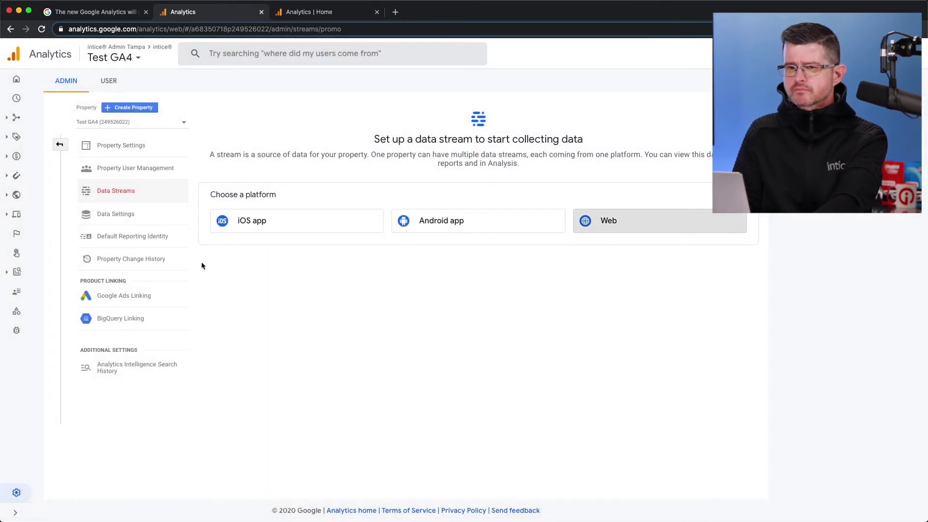
left_click(613, 221)
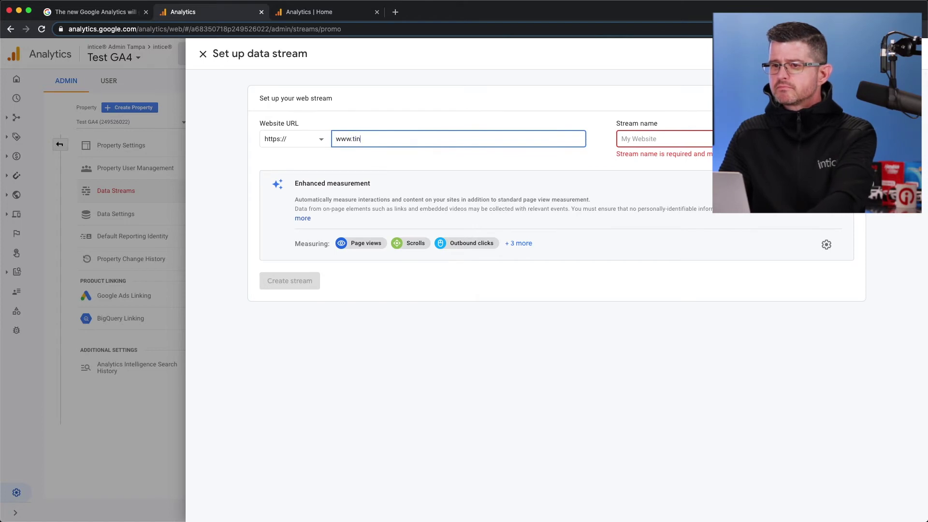
type("inticedemo.com")
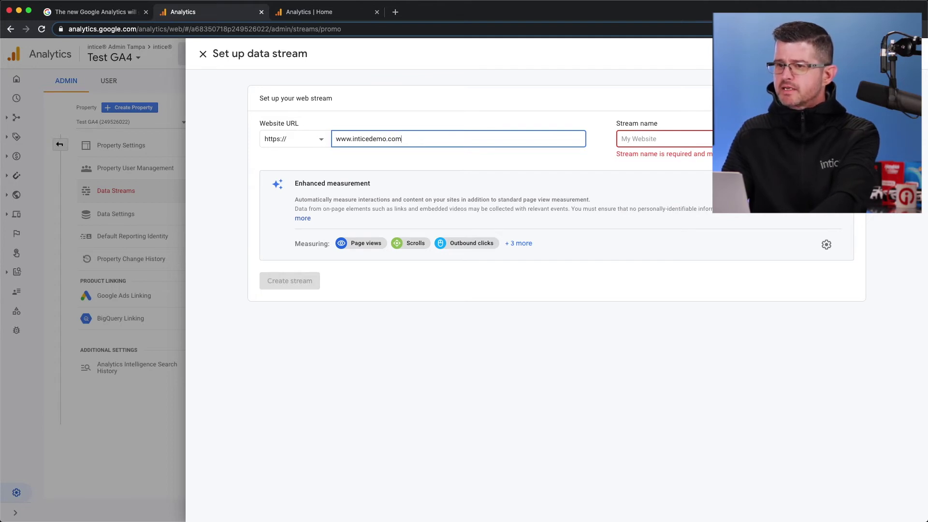
left_click(638, 138)
type("intice")
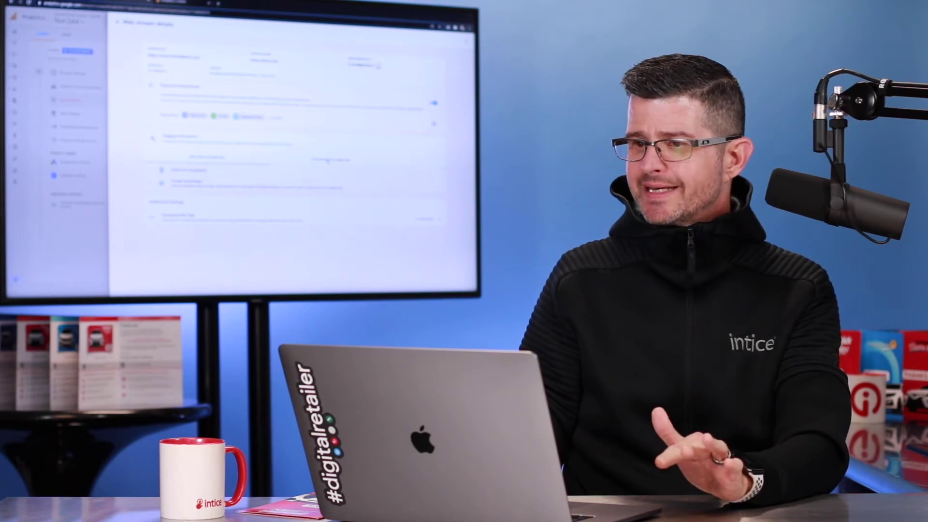
Review the existing on-page tag steps for measurement ID G-5V98BVVSC4, then close the stream details.
left_click(326, 161)
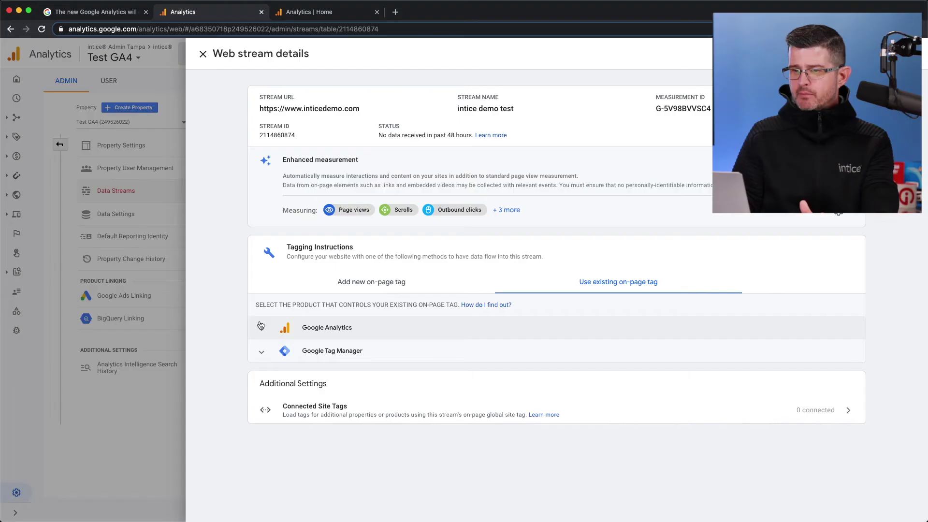
left_click(262, 330)
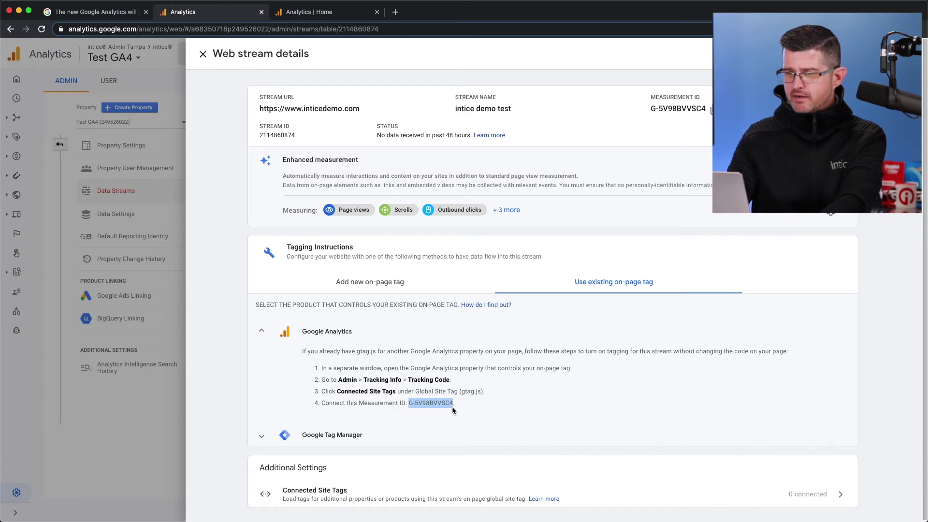
left_click(203, 54)
Go to the GA4 Home report and load Google Analytics in a new browser tab.
left_click(17, 79)
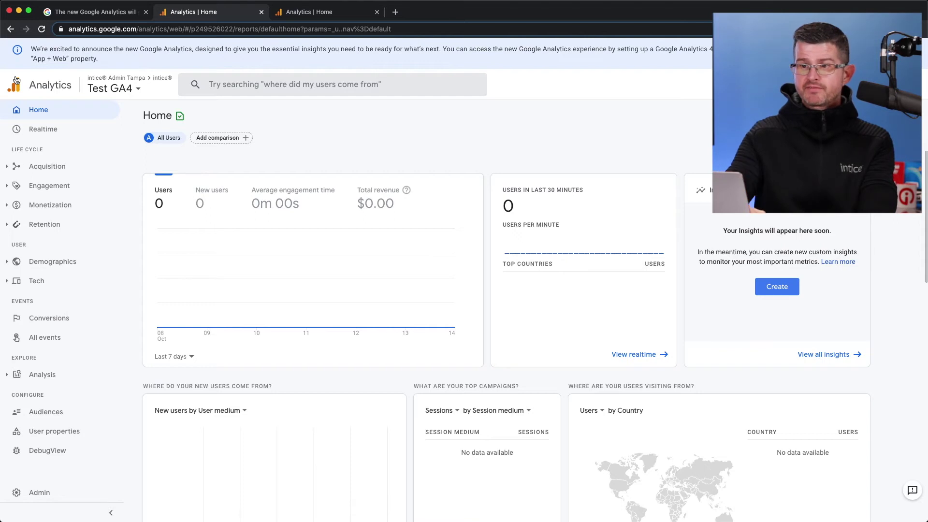
left_click(397, 15)
type("analytics.google.com")
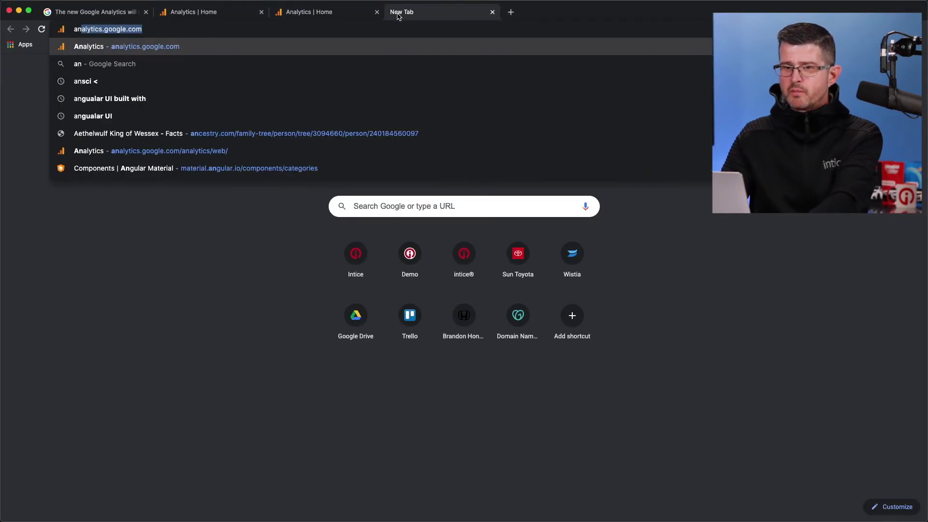
key("Return")
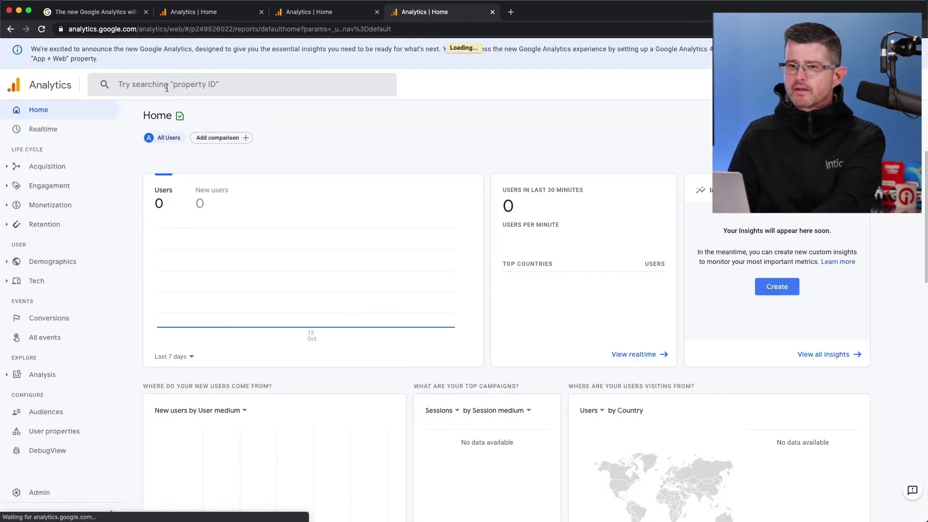
Search Analytics for 'intice demo', then clear the search and dismiss its results.
left_click(166, 88)
type("intic")
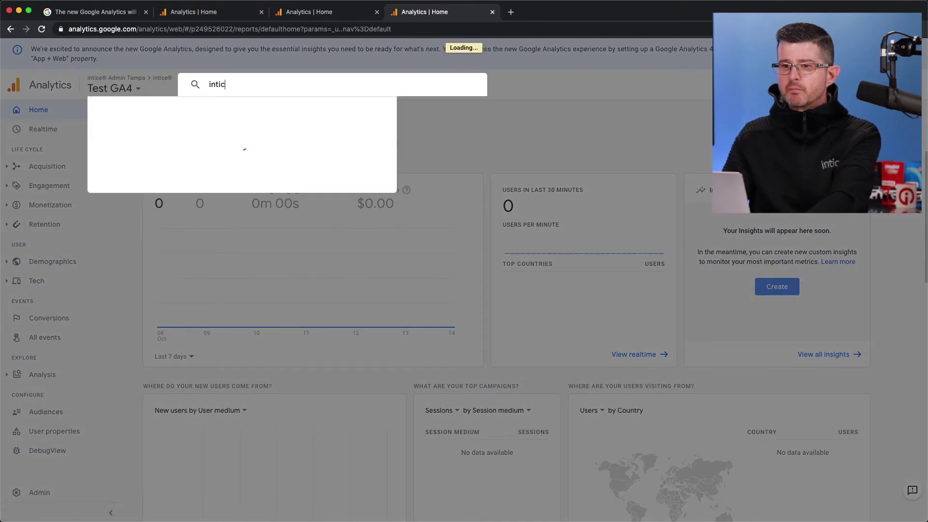
type("e demo")
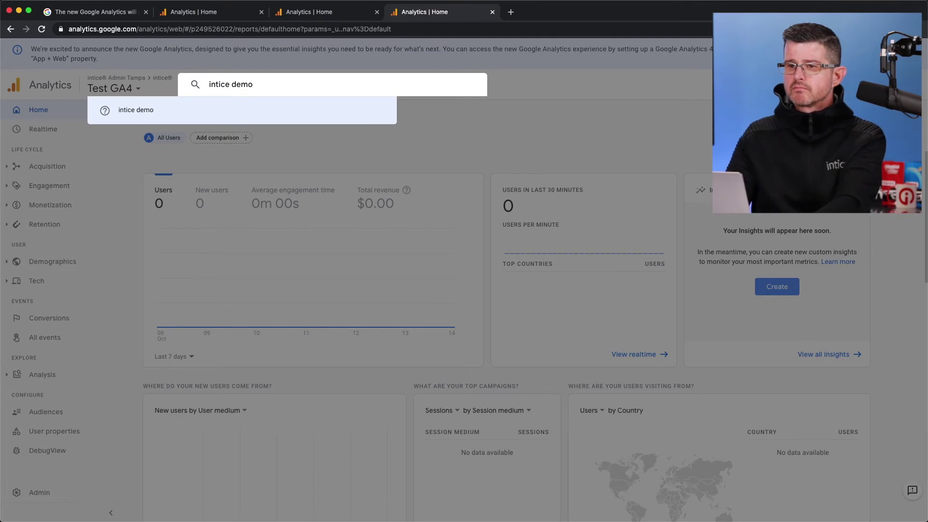
key("BackSpace")
key("BackSpace")
key("BackSpace")
key("BackSpace")
key("BackSpace")
key("BackSpace")
key("BackSpace")
type("dem")
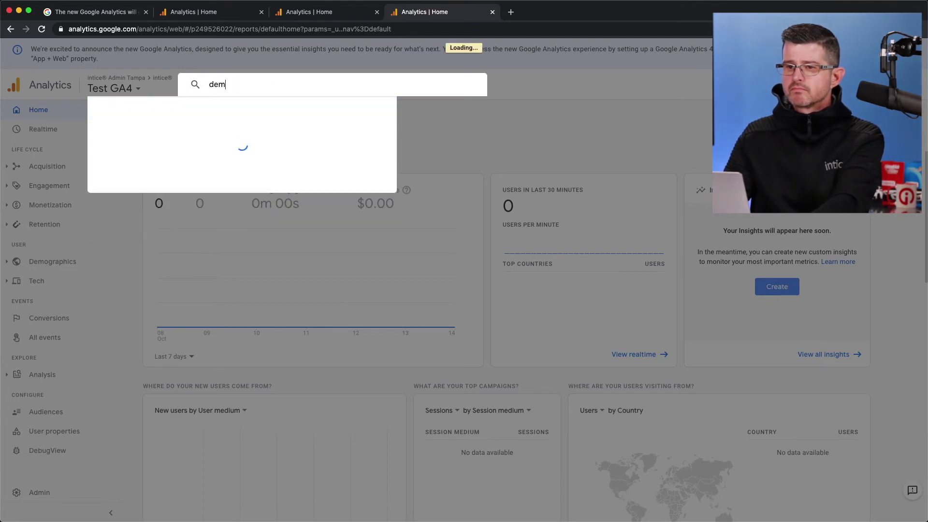
key("BackSpace")
key("BackSpace")
key("Escape")
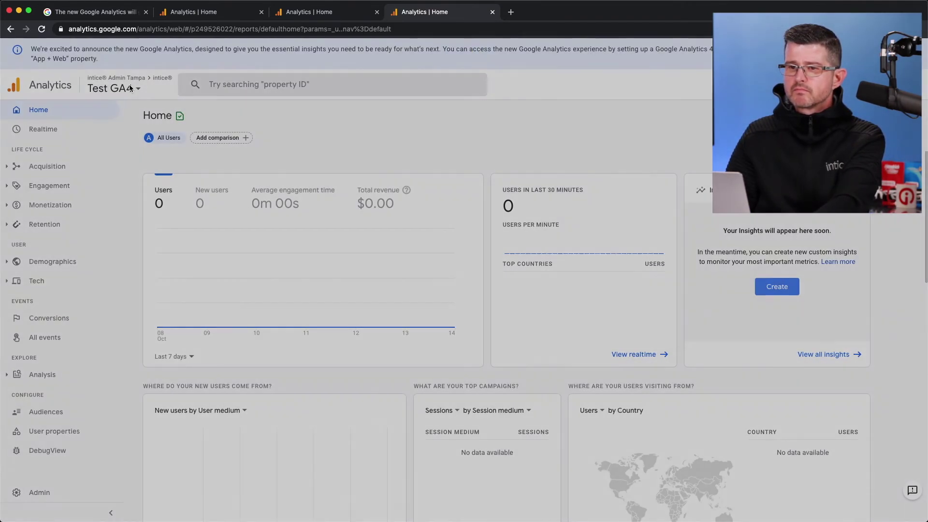
Switch to the intice® Demo Site property via a 'demo' search and expand its Admin Tracking Info.
left_click(134, 92)
left_click(230, 89)
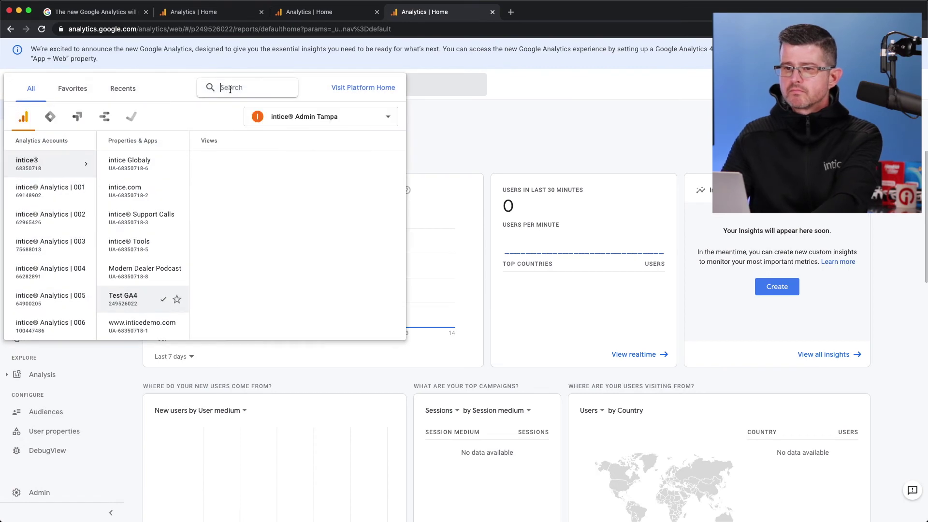
type("demo")
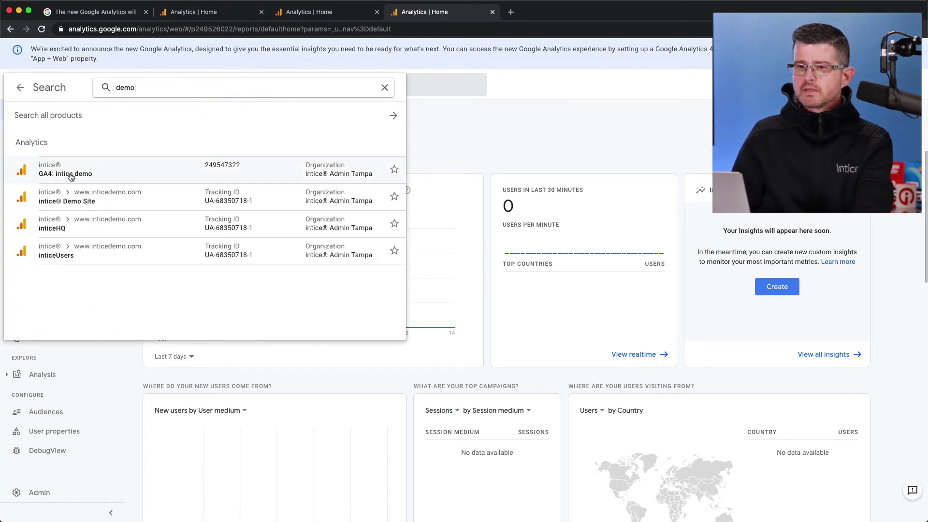
left_click(70, 205)
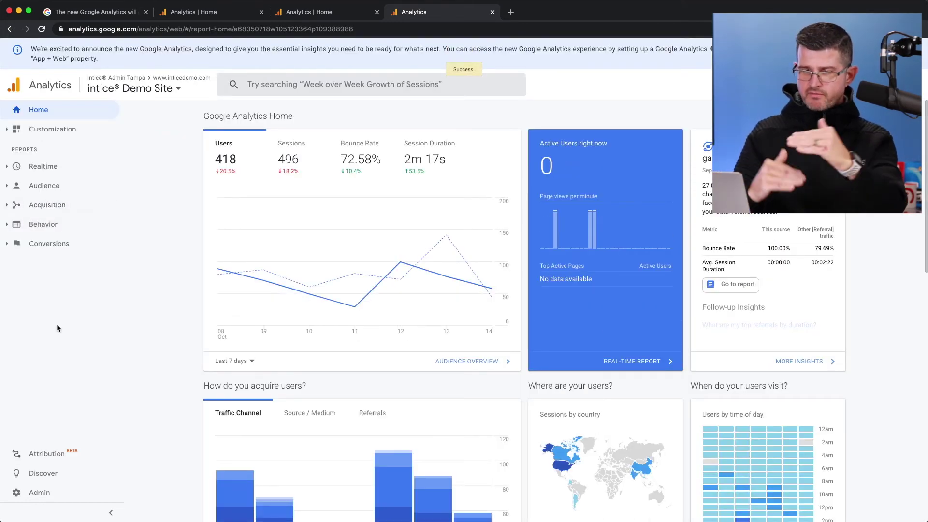
left_click(40, 491)
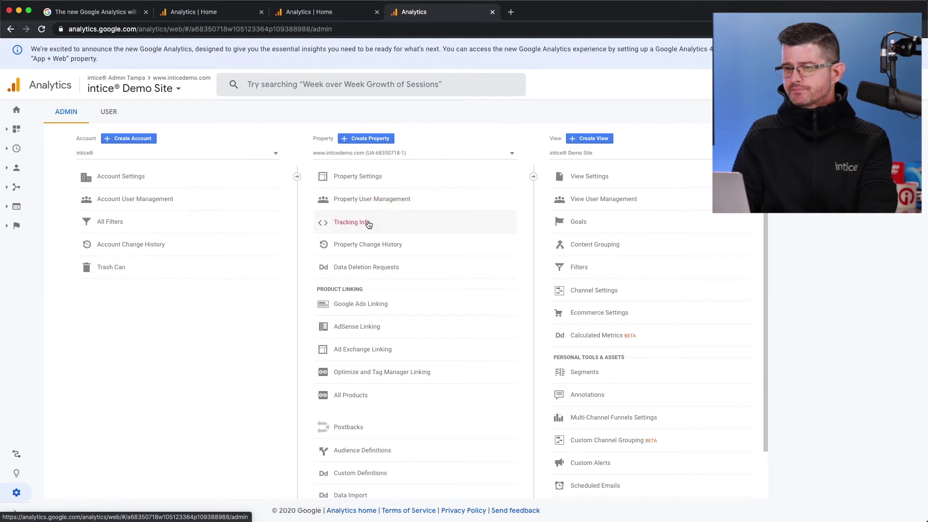
left_click(360, 227)
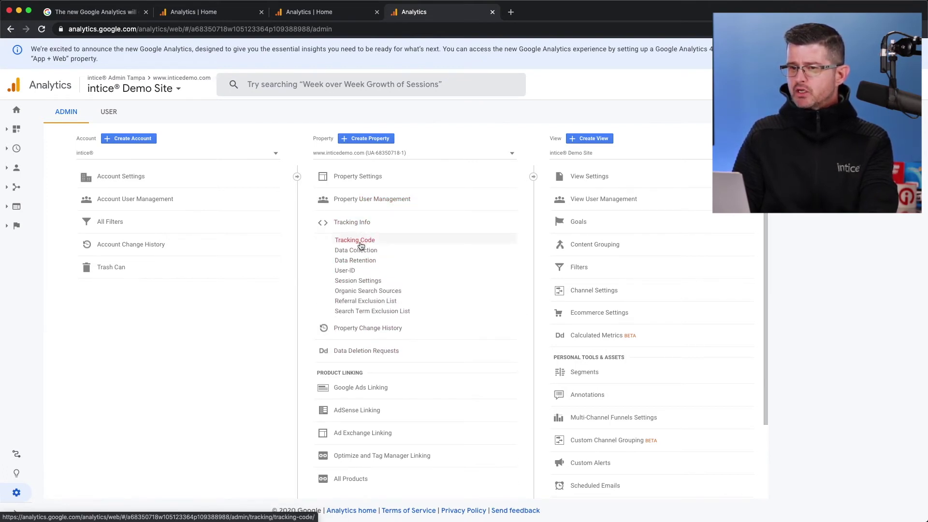
Open the Demo Site's Tracking Code page showing tracking ID UA-68350718-1.
left_click(361, 241)
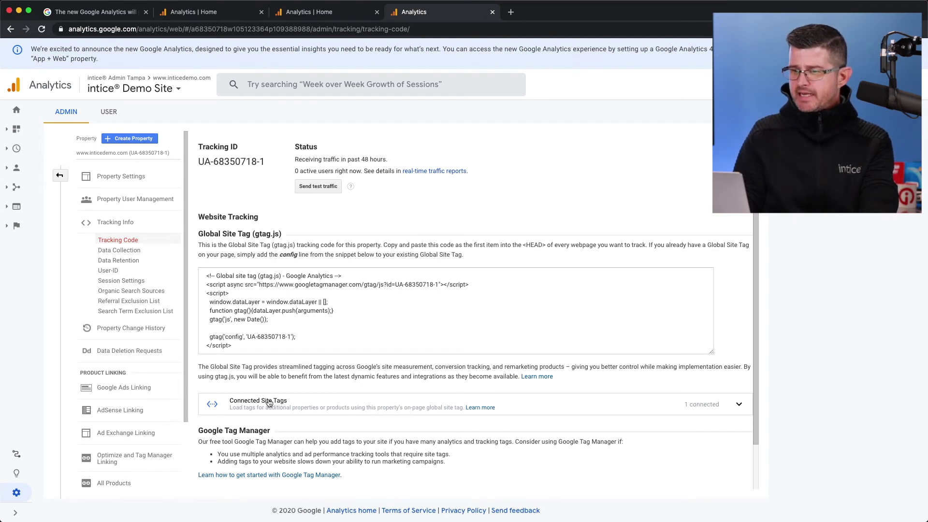
Paste the GA4 measurement ID into Connected Site Tags with nickname 'Test' and connect it.
left_click(741, 405)
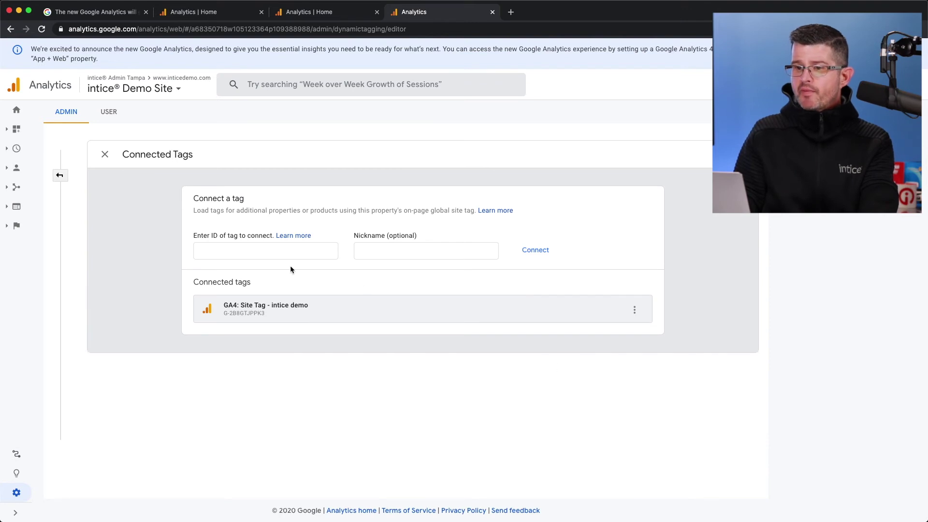
left_click(266, 250)
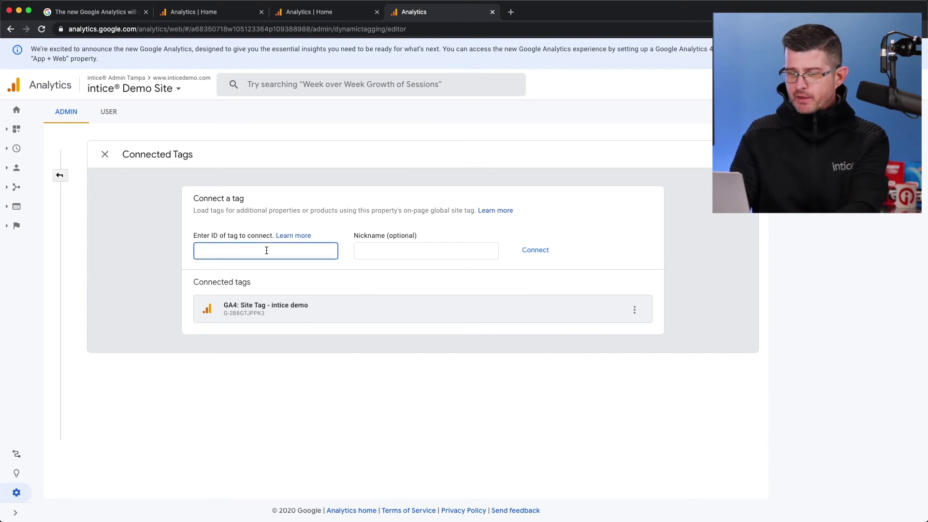
left_click(362, 252)
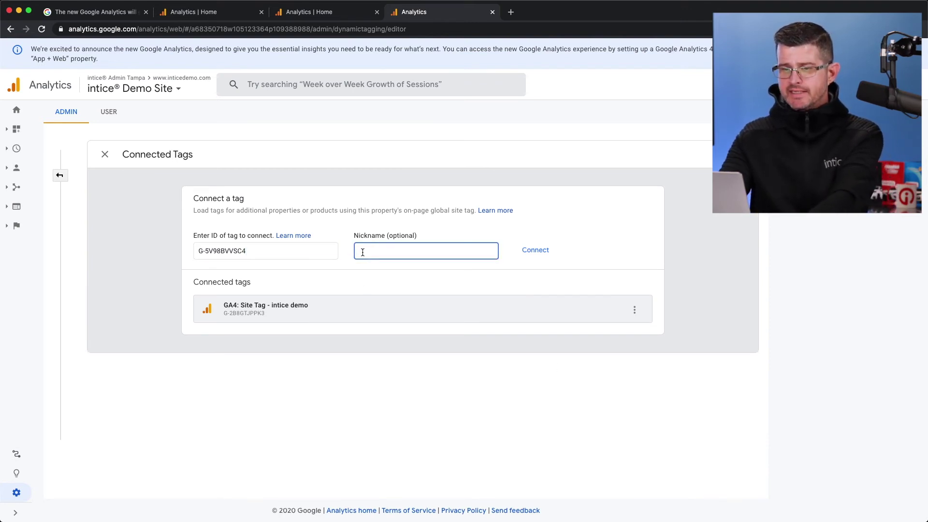
type("Test")
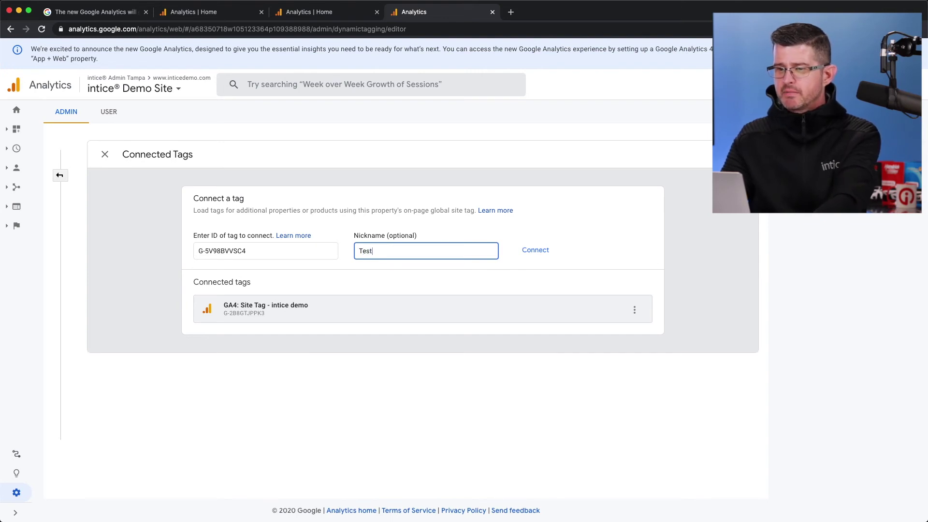
left_click(549, 250)
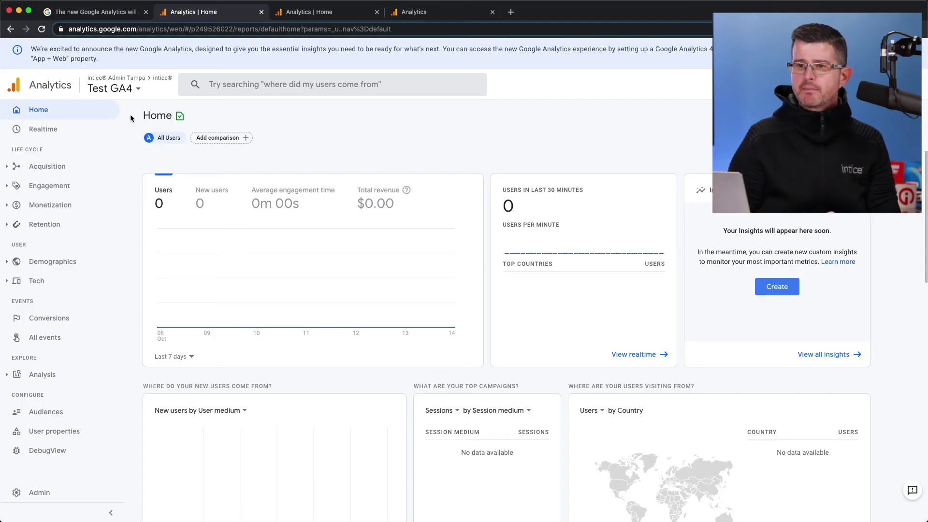
Choose the Test GA4 property from the account and property list to show its Home report.
left_click(142, 91)
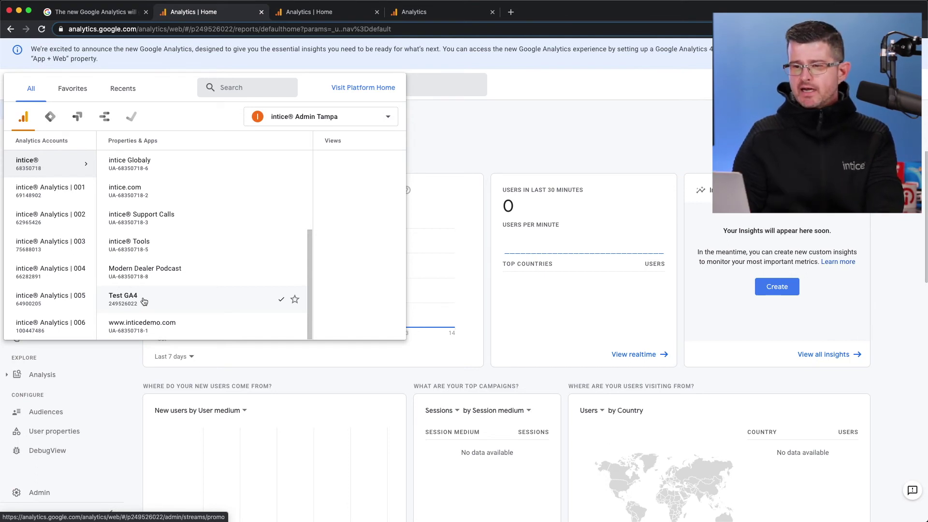
left_click(143, 299)
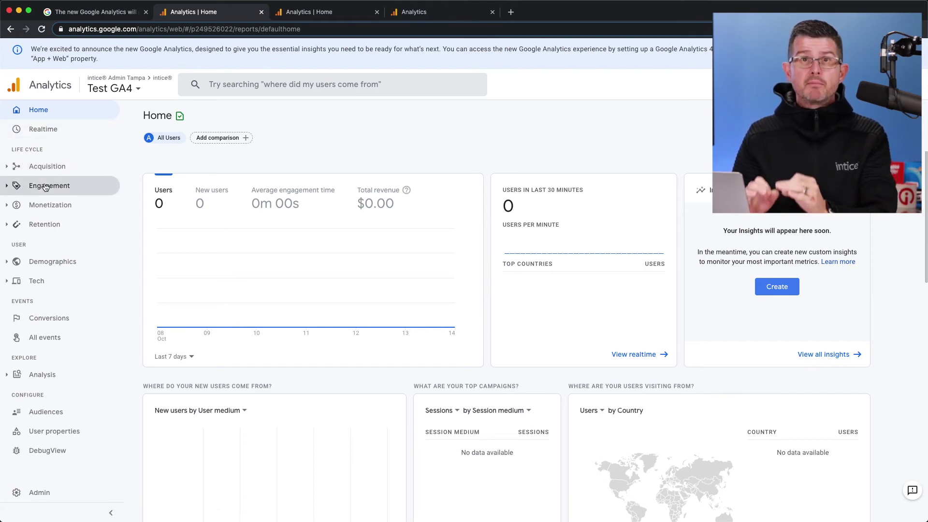
View the Engagement Pages and screens report, then open Audiences under Configure.
left_click(8, 188)
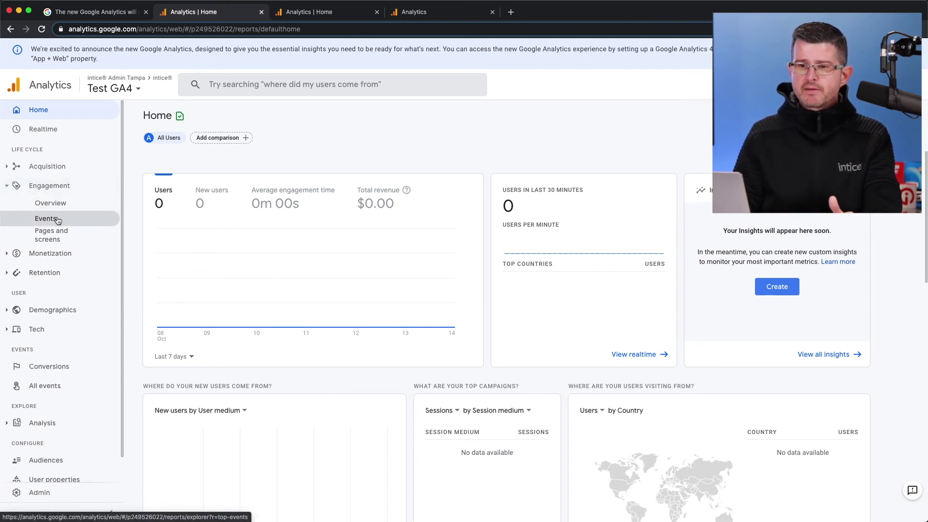
left_click(58, 234)
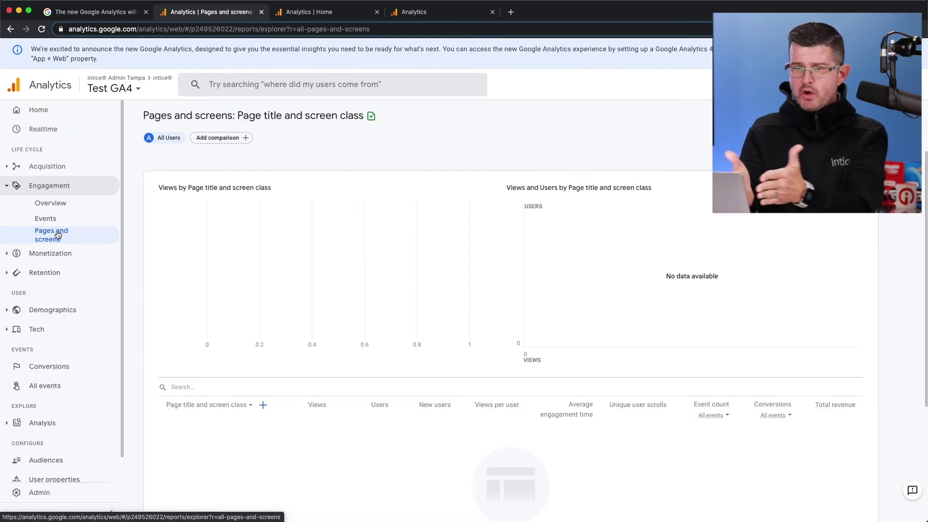
left_click(4, 187)
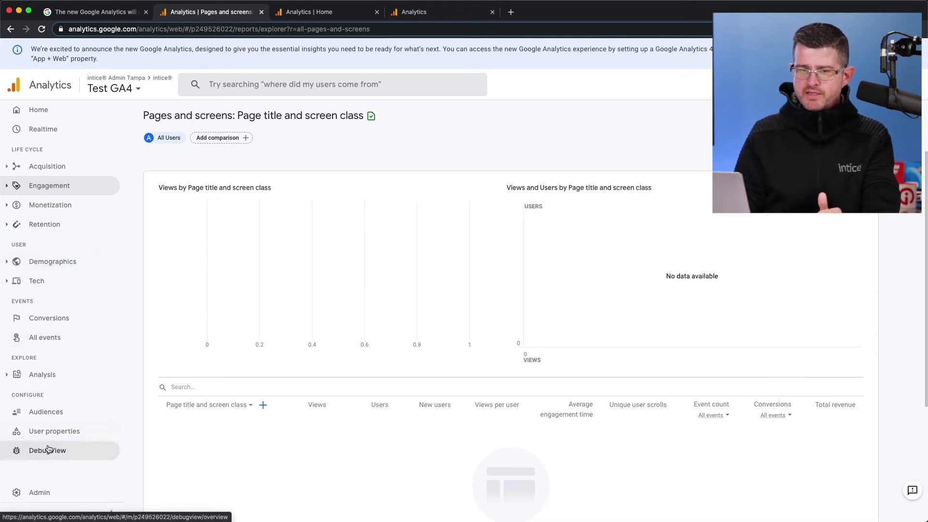
left_click(40, 413)
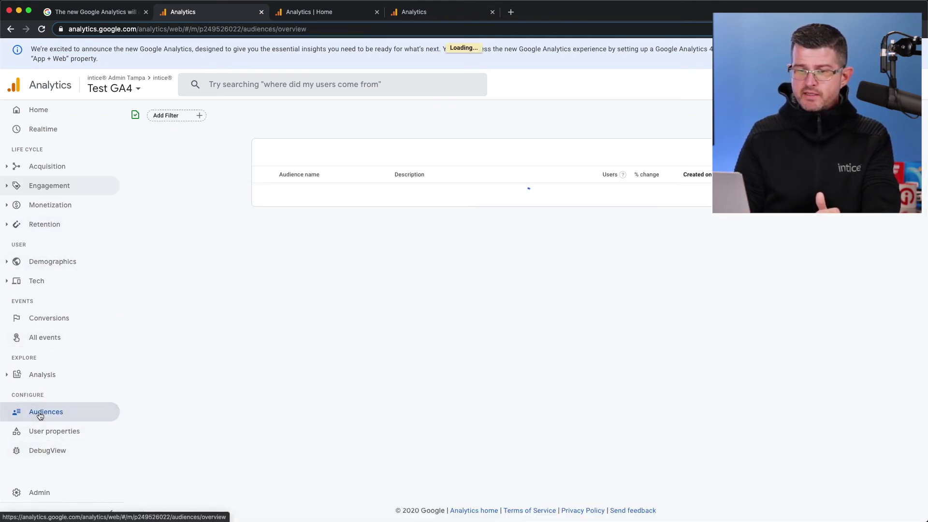